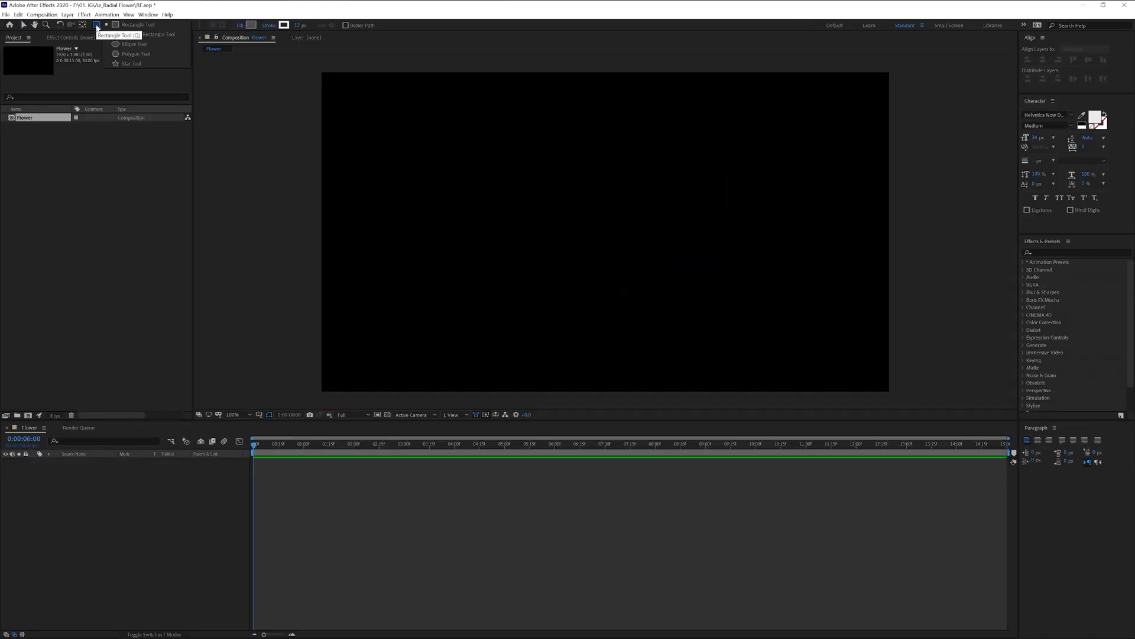
- Draw a circle with the Ellipse Tool in the Flower composition and set its fill to None
drag(96, 27, 142, 50)
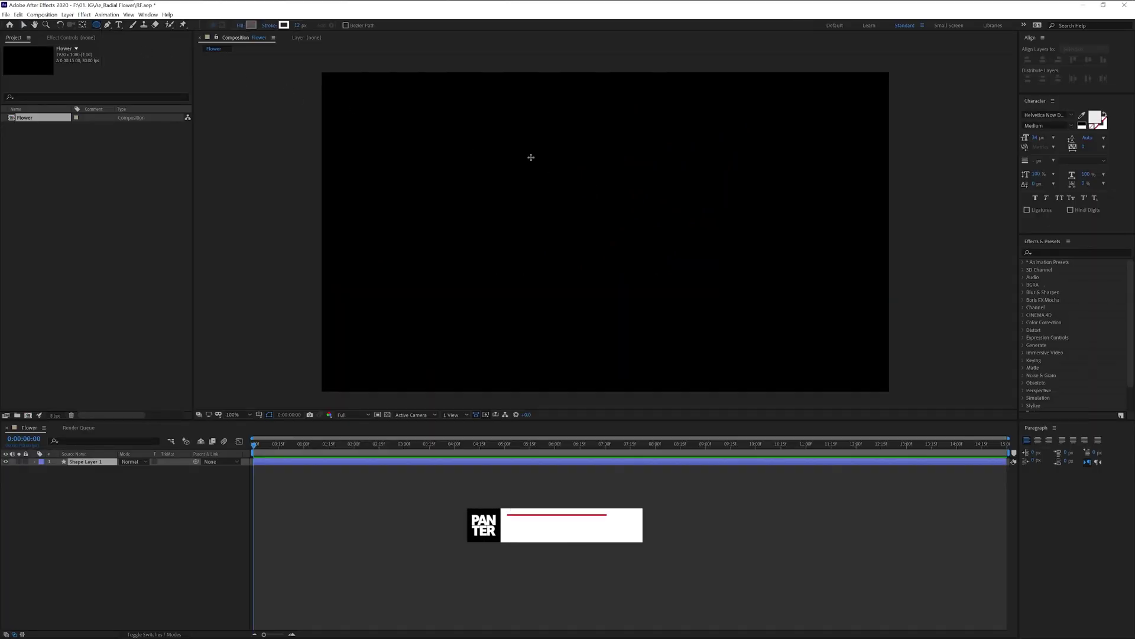
drag(527, 156, 734, 298)
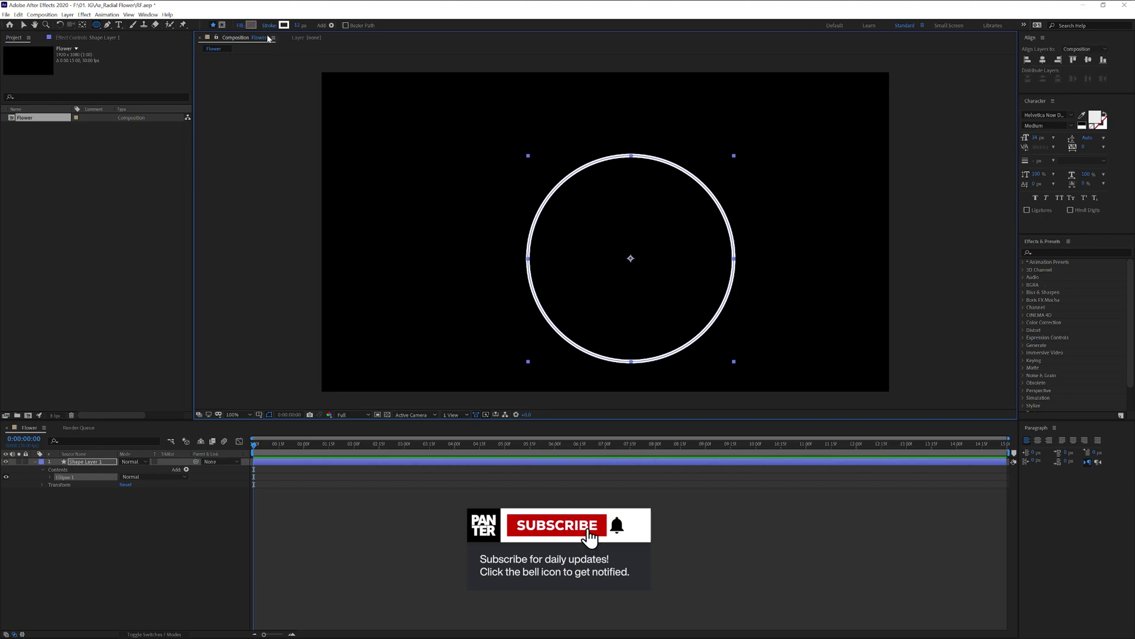
click(239, 25)
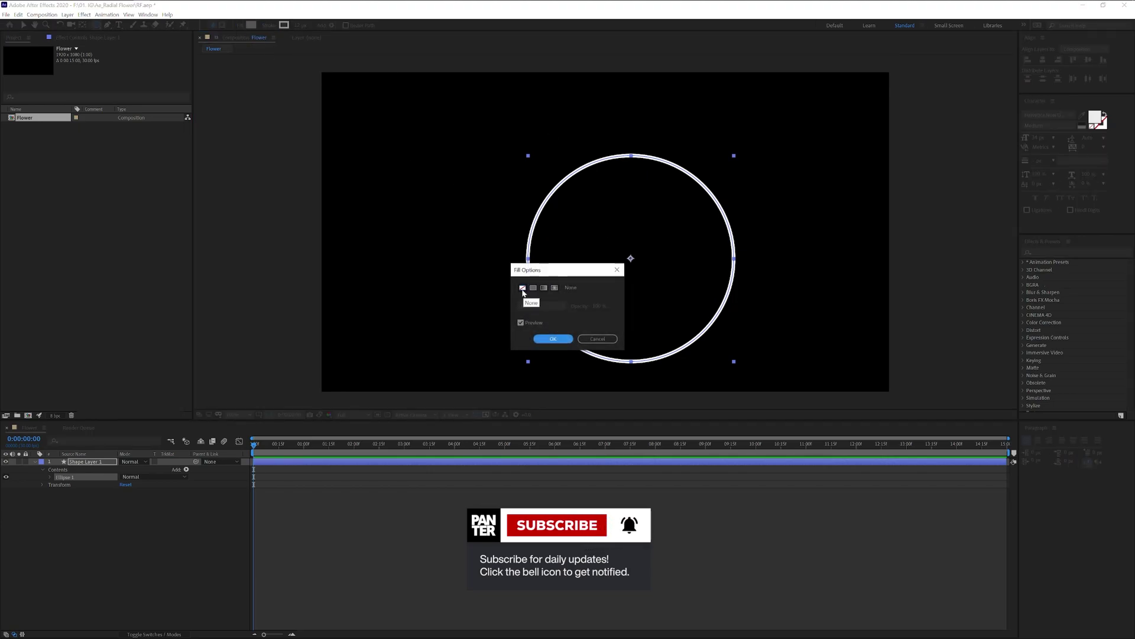
click(552, 338)
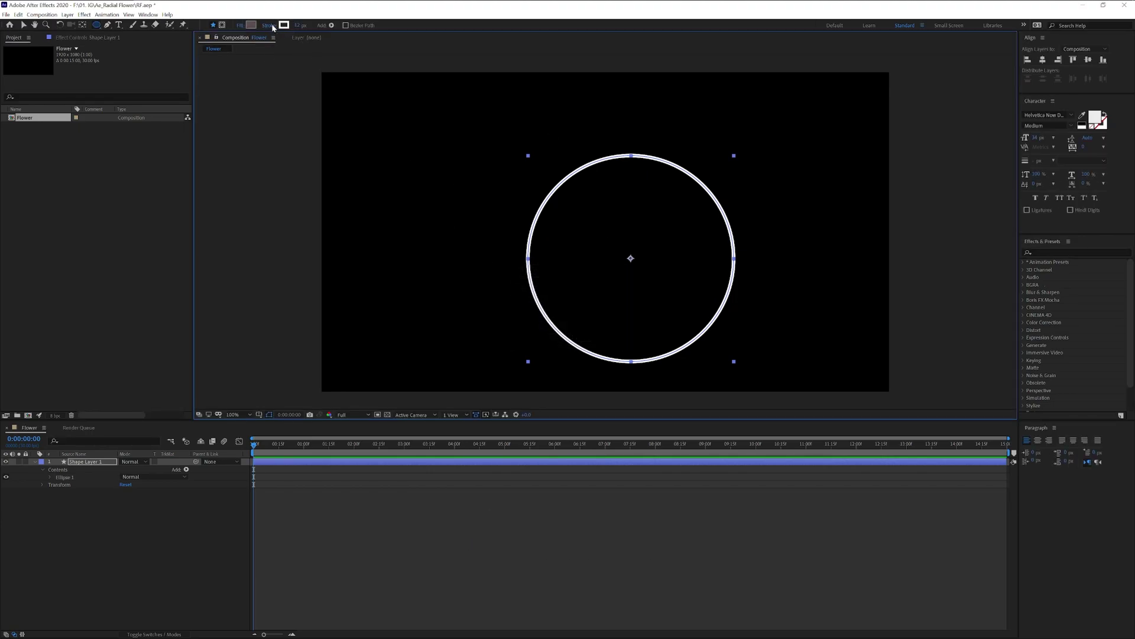
- Give the circle a thin solid white stroke and nudge it up and left
click(268, 25)
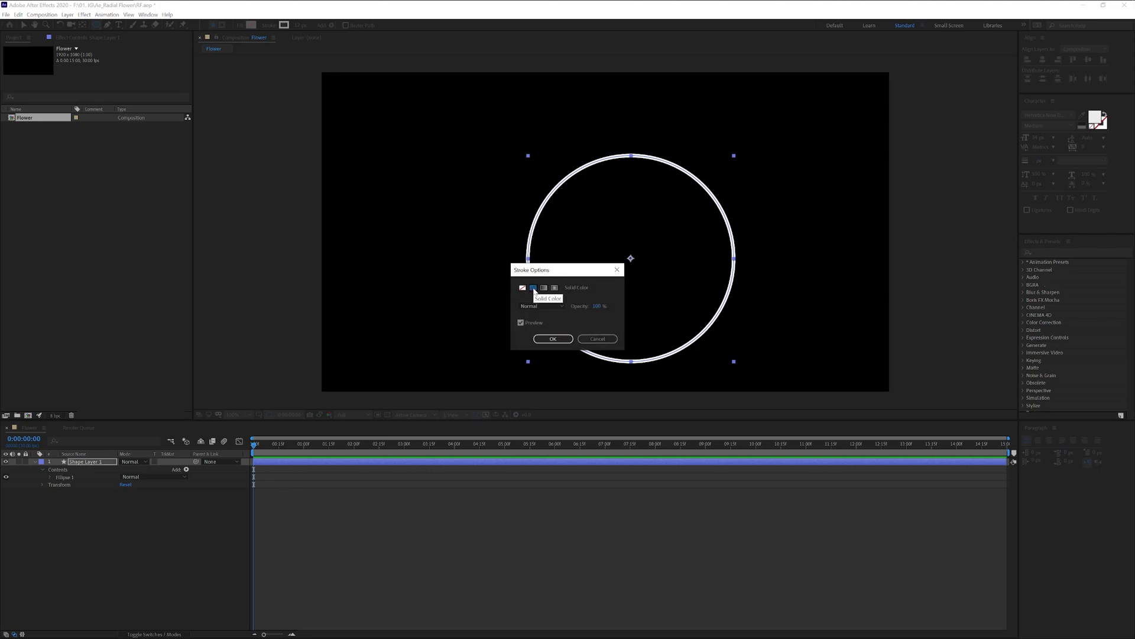
click(553, 338)
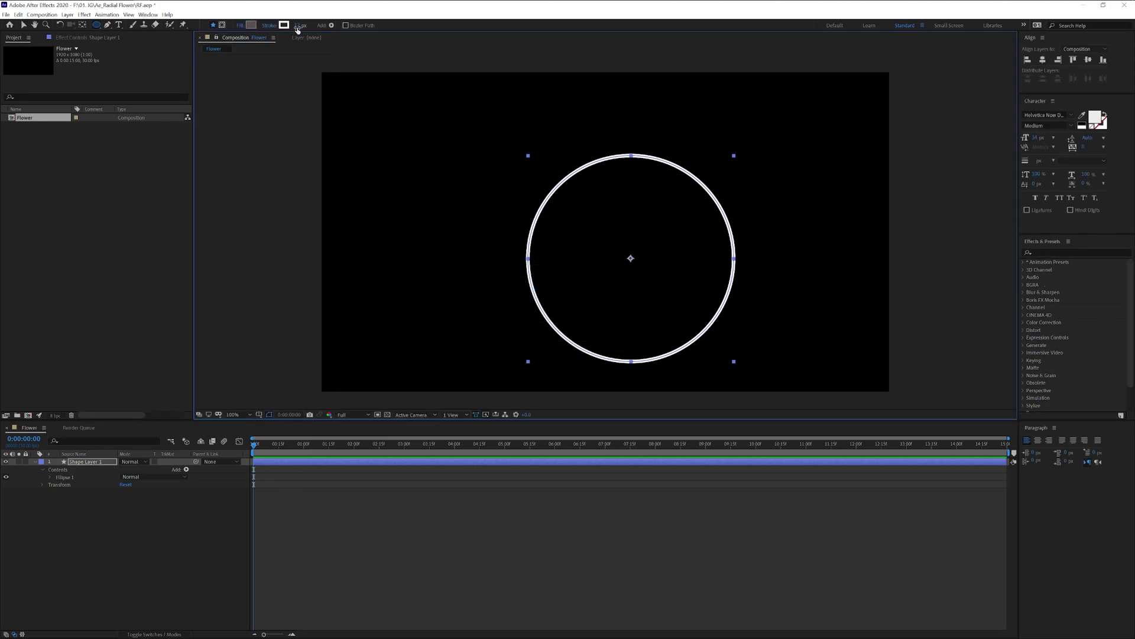
drag(300, 26, 304, 32)
text(3)
key(Return)
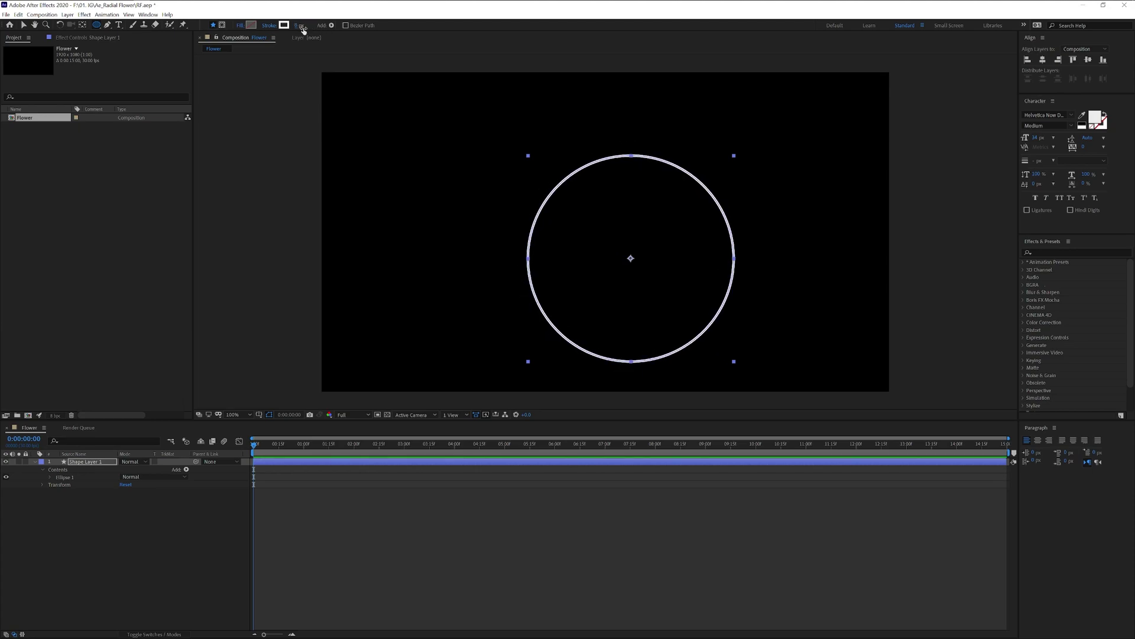
key(v)
drag(631, 260, 612, 238)
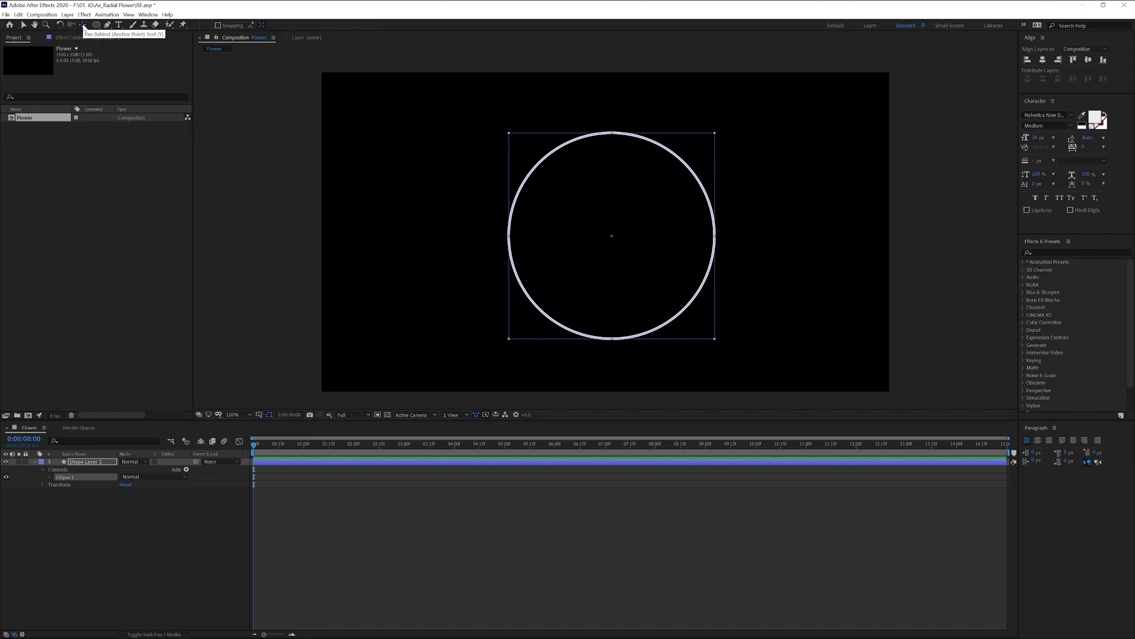
- Centre the circle horizontally and vertically, then duplicate its layer with Ctrl+D
click(1043, 63)
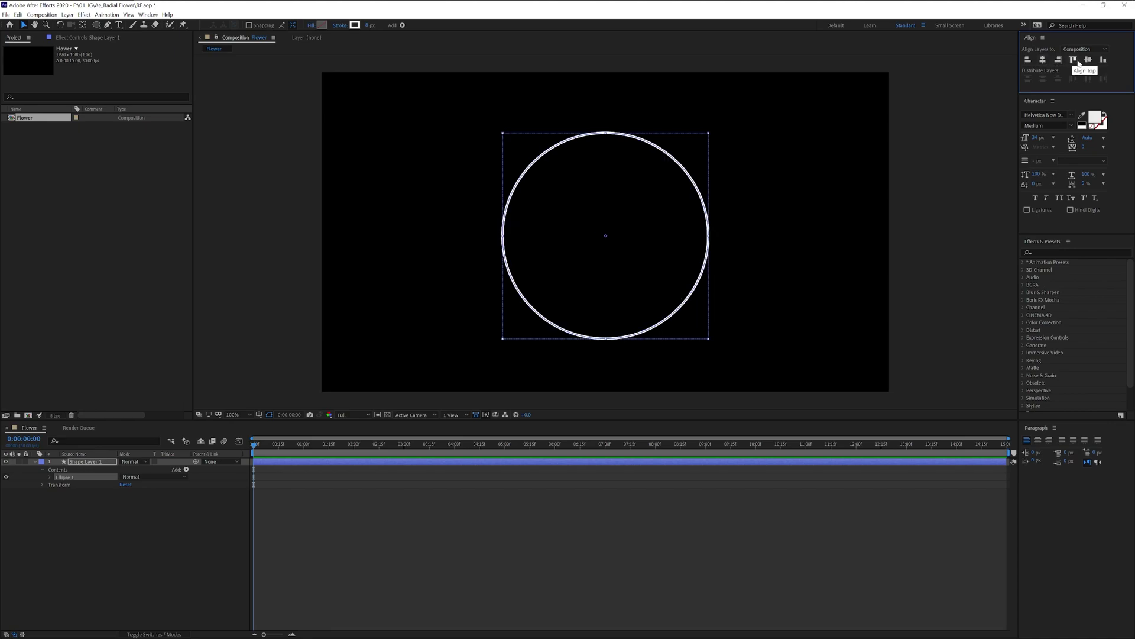
click(1089, 61)
click(89, 462)
key(ctrl+d)
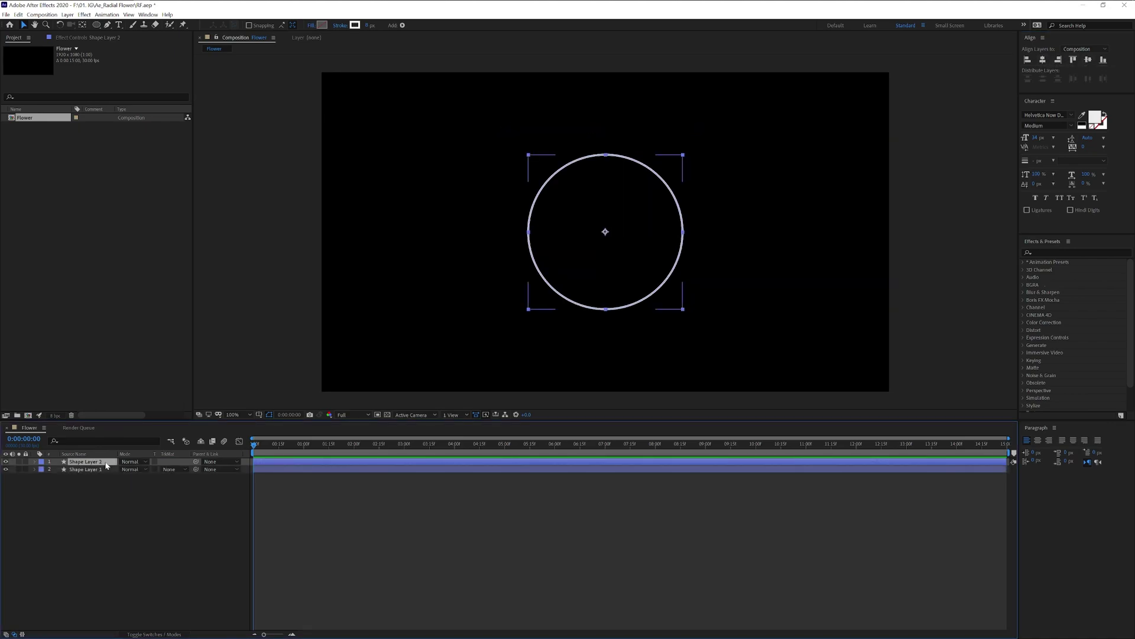
key(ctrl+d)
key(ctrl+d)
key(ctrl+d)
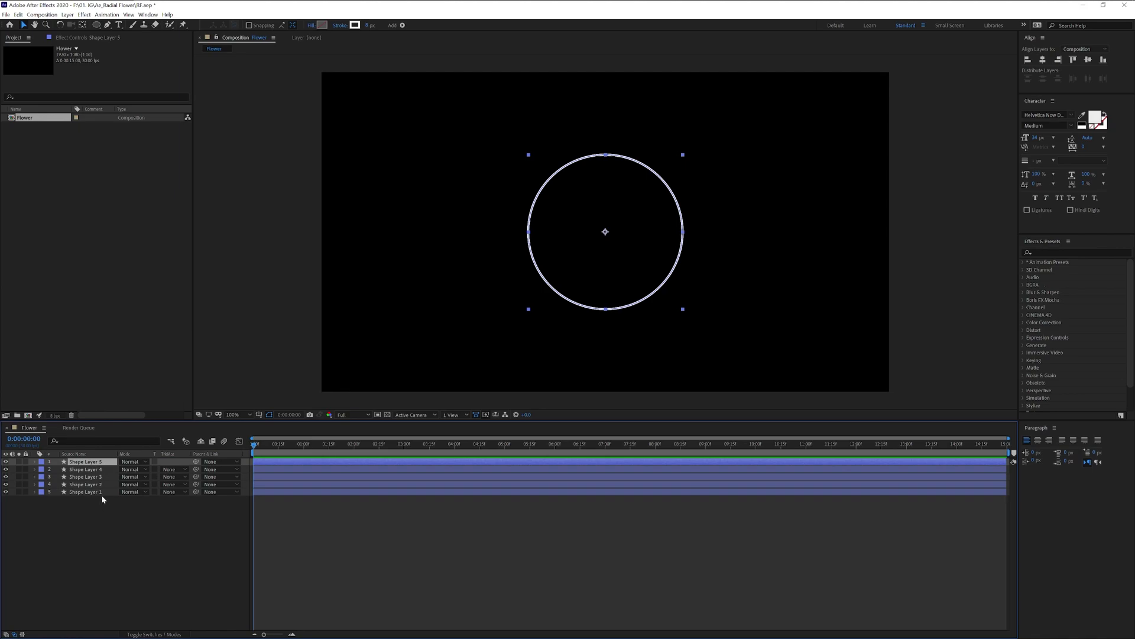
- Parent Shape Layer 1 to 2, 2 to 3, 3 to 4, 4 to 5, then select all five
click(100, 493)
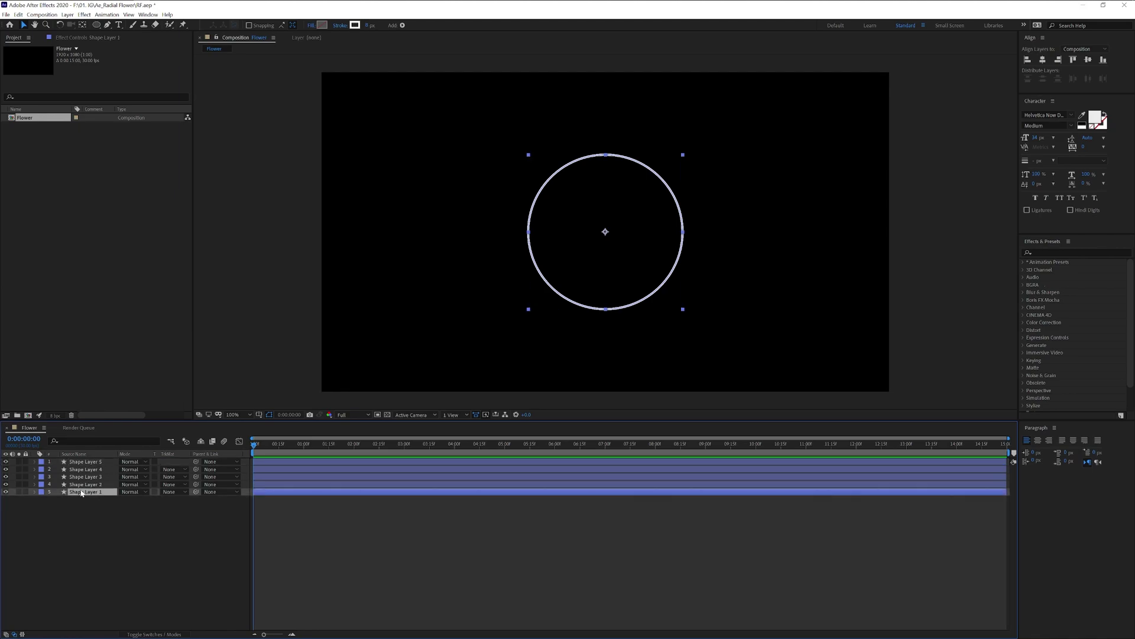
mouse_move(196, 493)
mouse_down()
mouse_move(107, 506)
mouse_move(80, 488)
mouse_move(119, 470)
mouse_move(94, 462)
mouse_up()
click(109, 485)
click(101, 477)
click(118, 472)
click(96, 462)
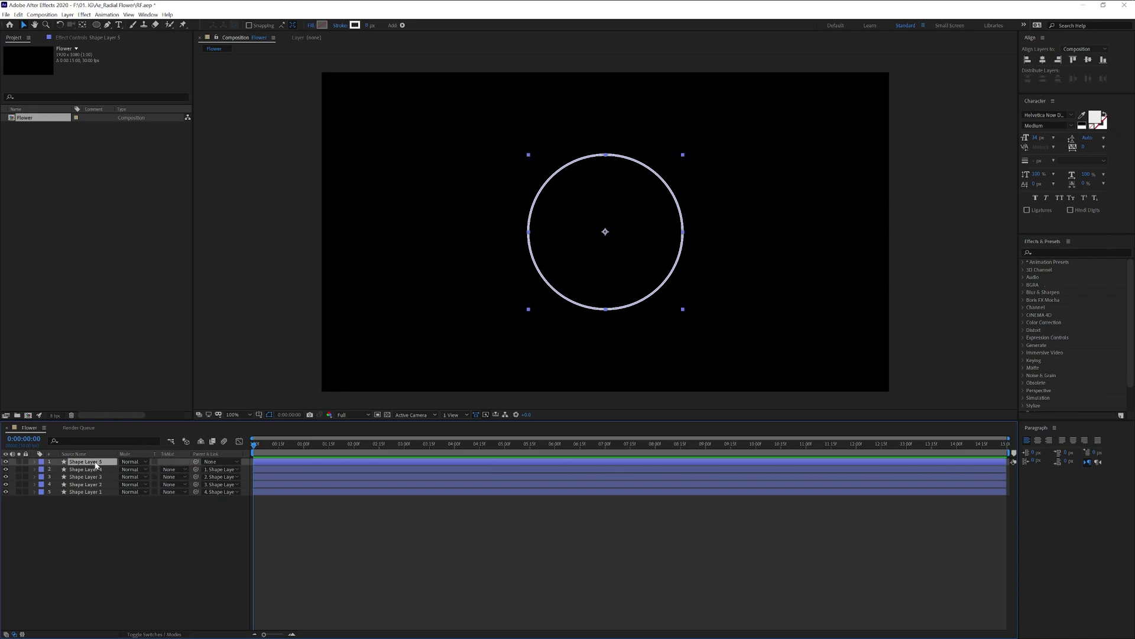
drag(114, 531, 69, 454)
- Show Rotation on all five layers and enter 360/5 for a 72° turn
key(r)
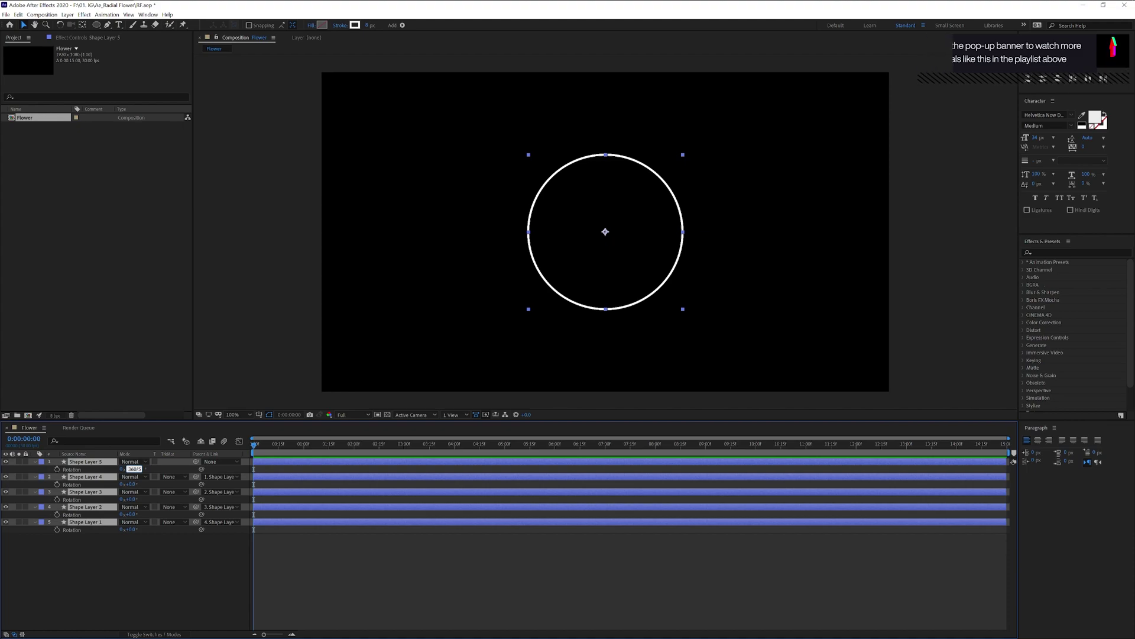
key(Return)
- Set Shape Layer 4's parent to None and scrub the layers' anchor points to spread the circles
click(218, 480)
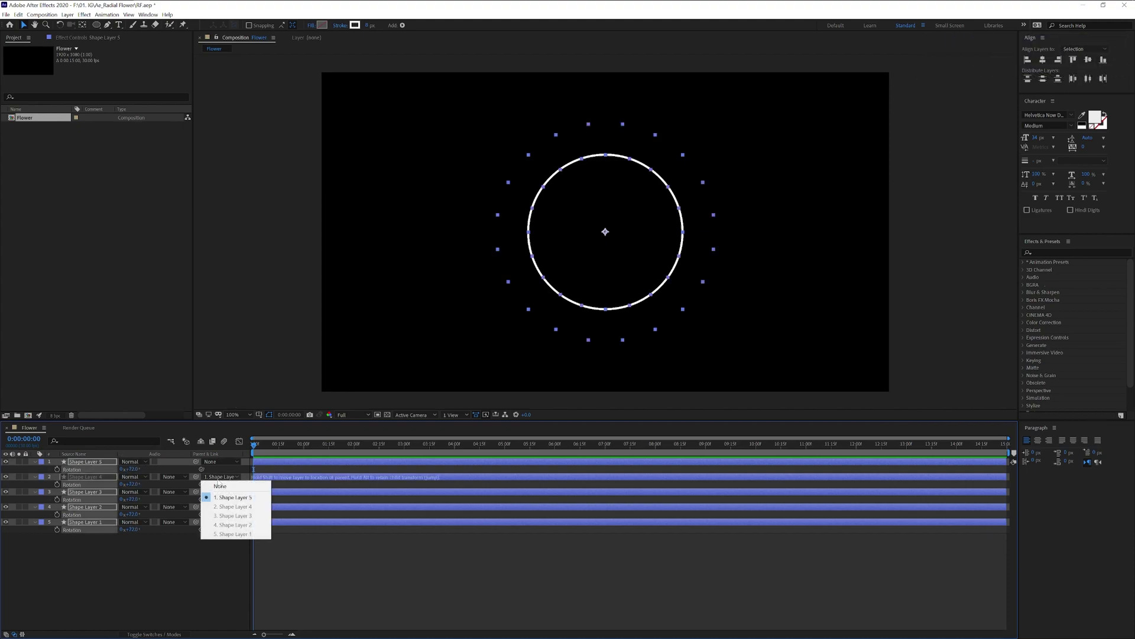
click(220, 484)
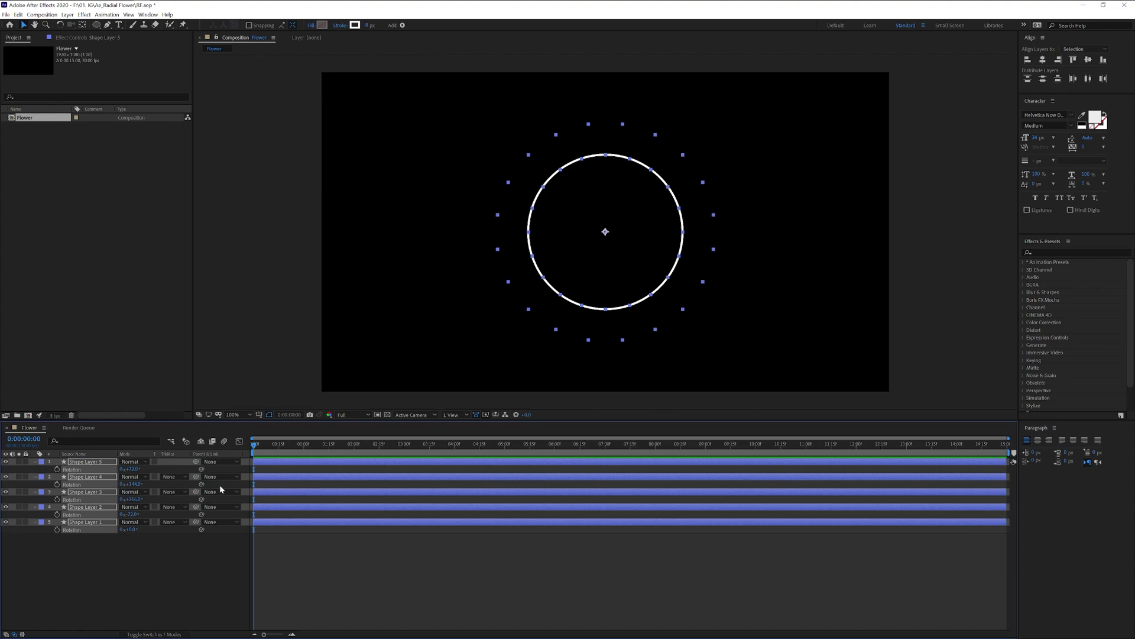
key(a)
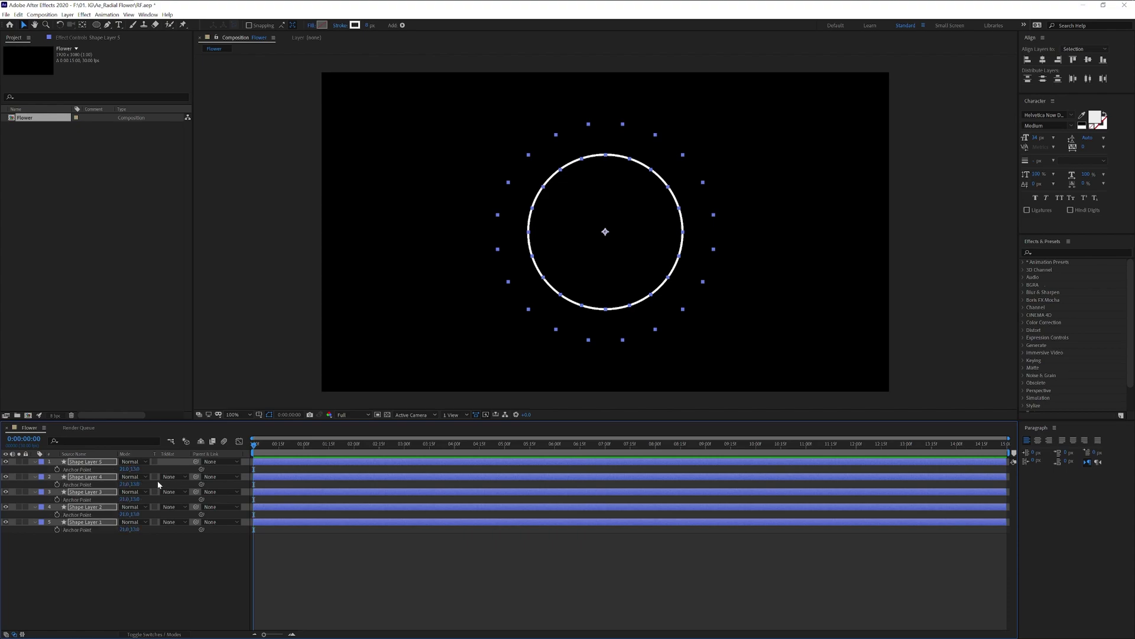
drag(168, 563, 65, 459)
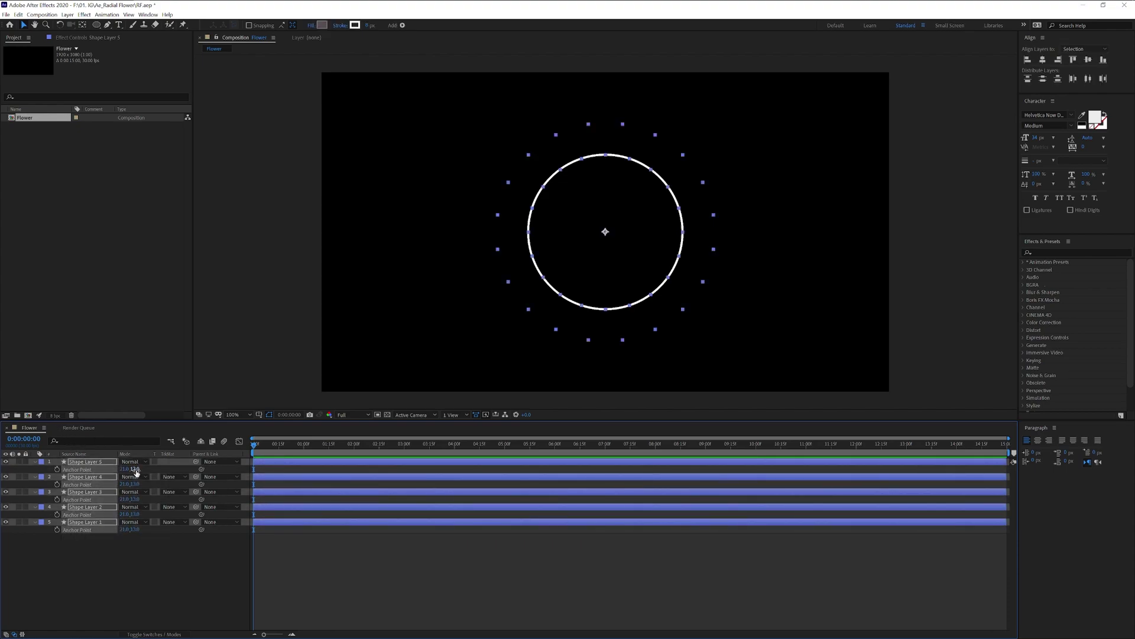
drag(136, 470, 255, 471)
mouse_move(118, 559)
mouse_down()
mouse_move(79, 460)
mouse_move(165, 468)
mouse_move(135, 470)
mouse_up()
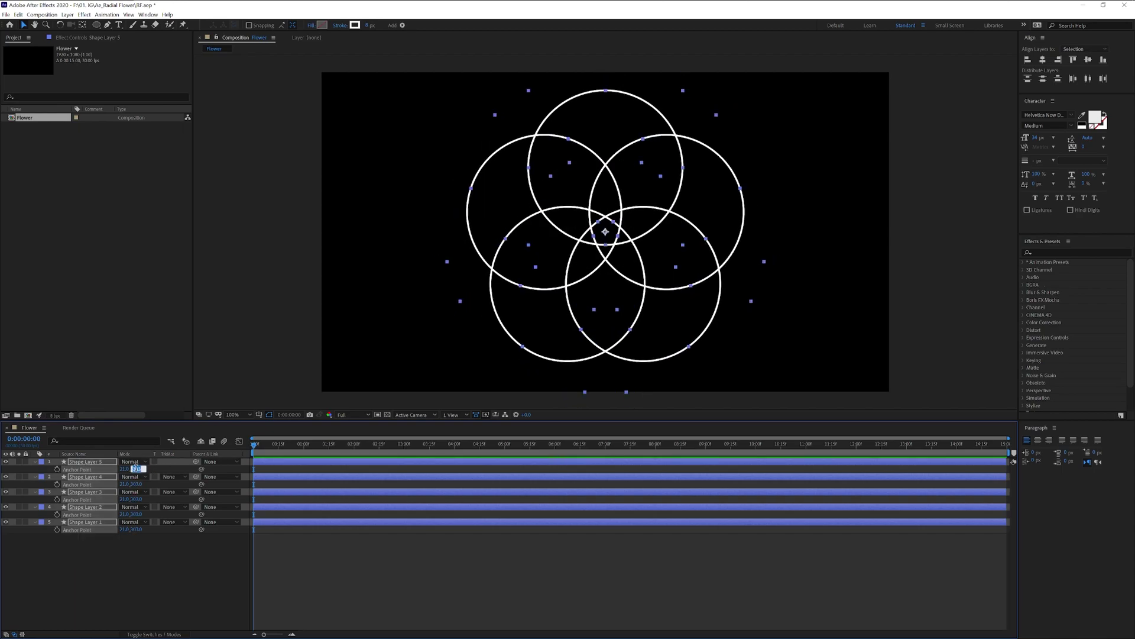
- Keyframe anchor points from centred at the start to spread at about one second, then preview
key(Return)
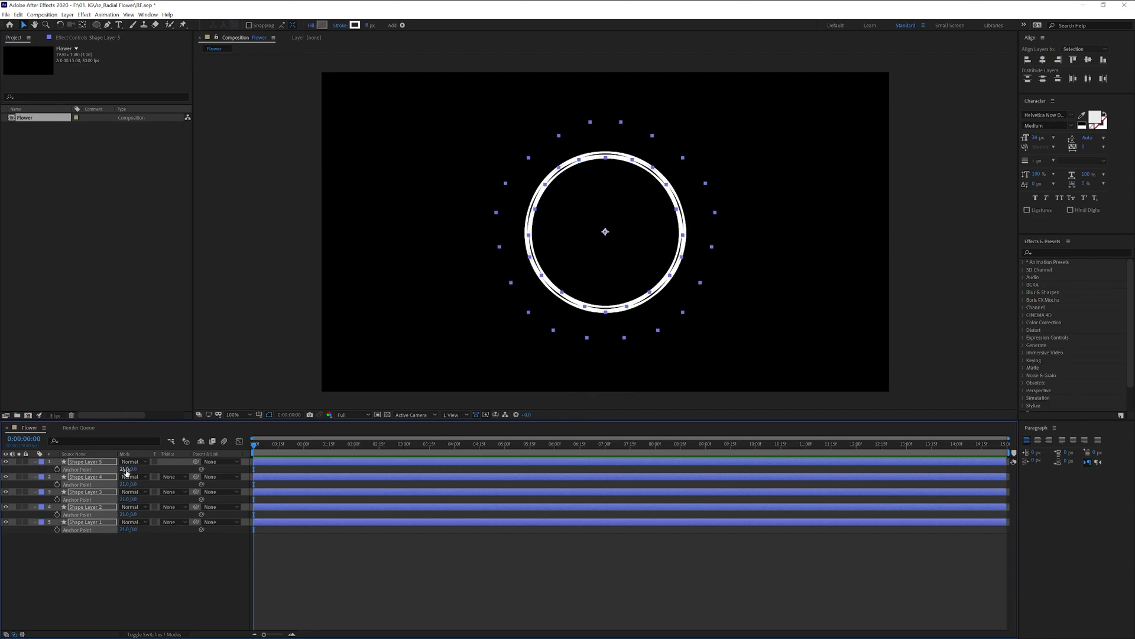
click(57, 469)
drag(255, 444, 301, 448)
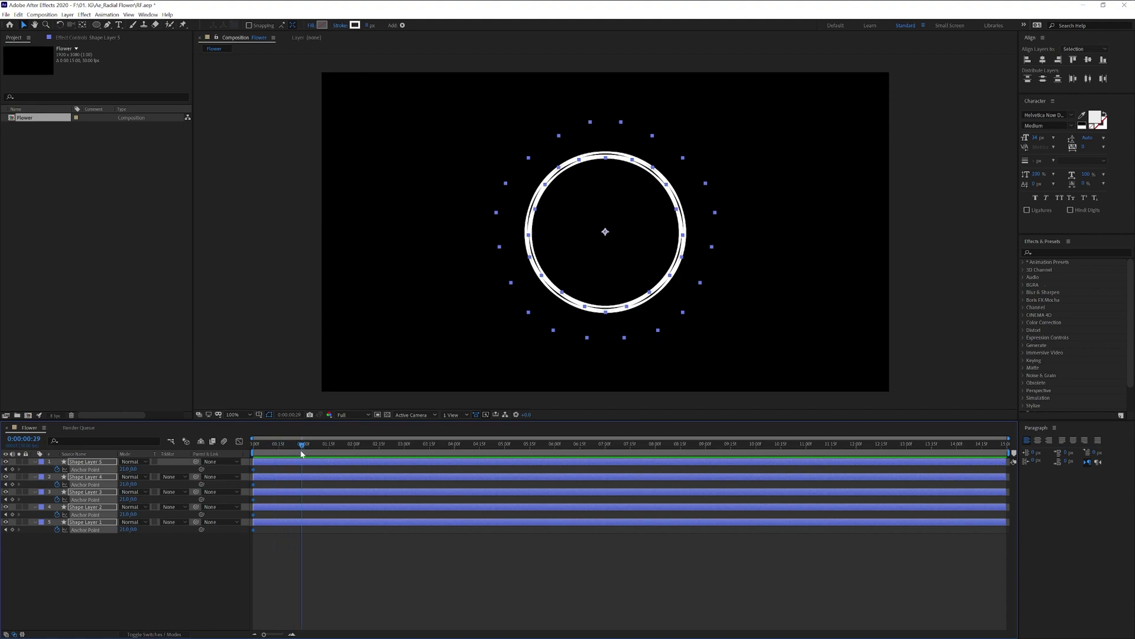
drag(142, 470, 277, 480)
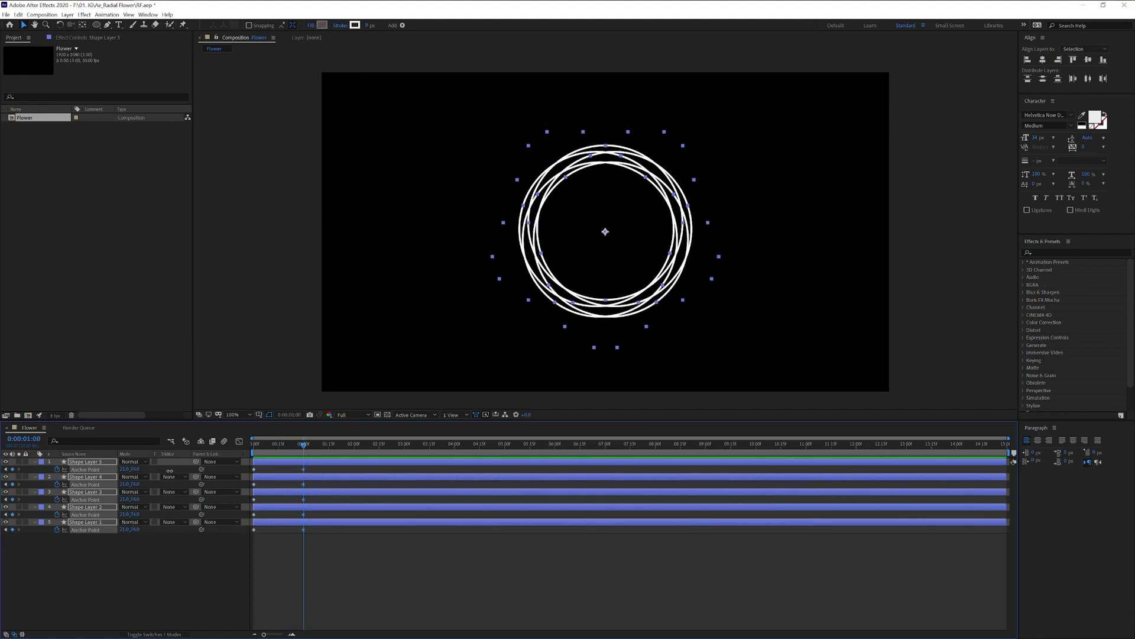
drag(304, 443, 330, 448)
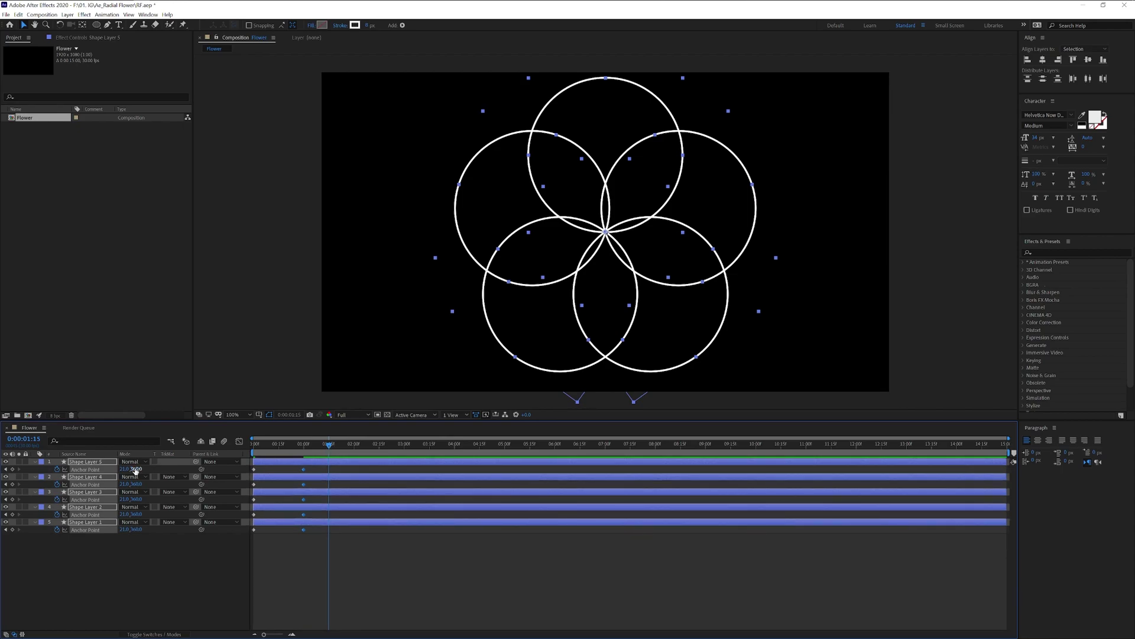
click(442, 579)
key(space)
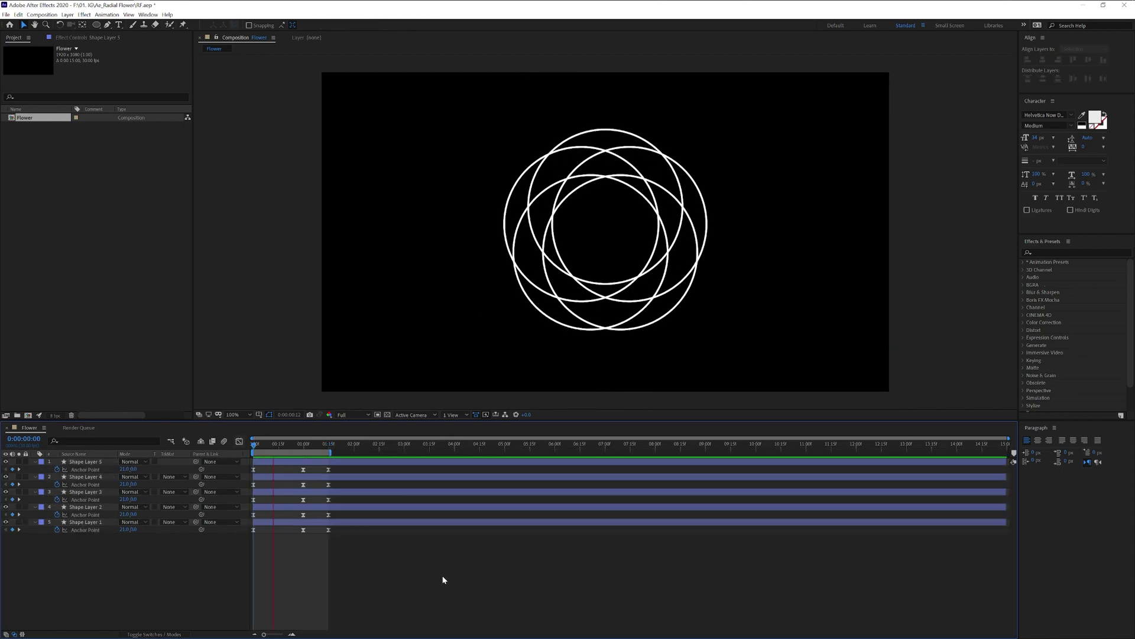